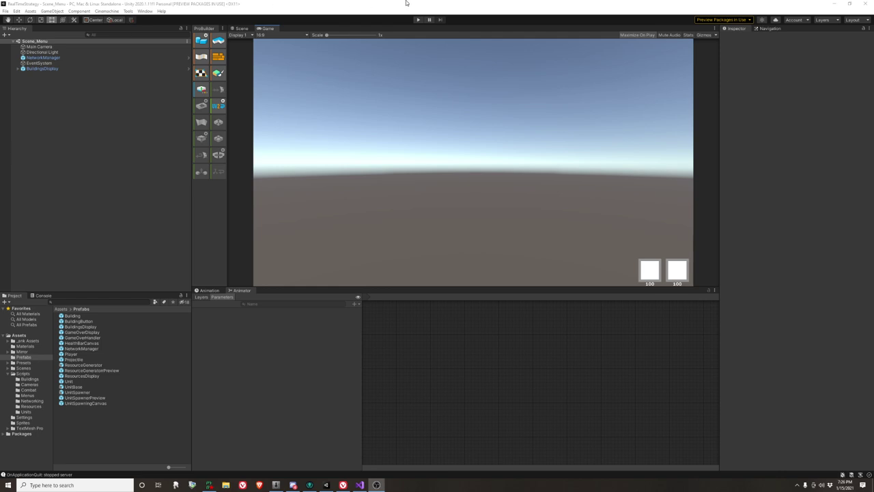
- Start the game in play mode from the Unity toolbar
left_click(419, 20)
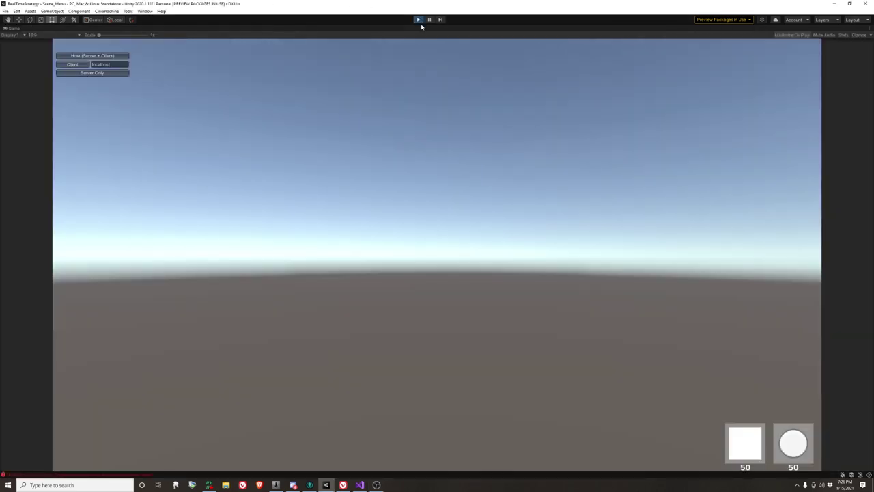
- Host as server and client, then place four resource generators in a row on the left edge
left_click(90, 55)
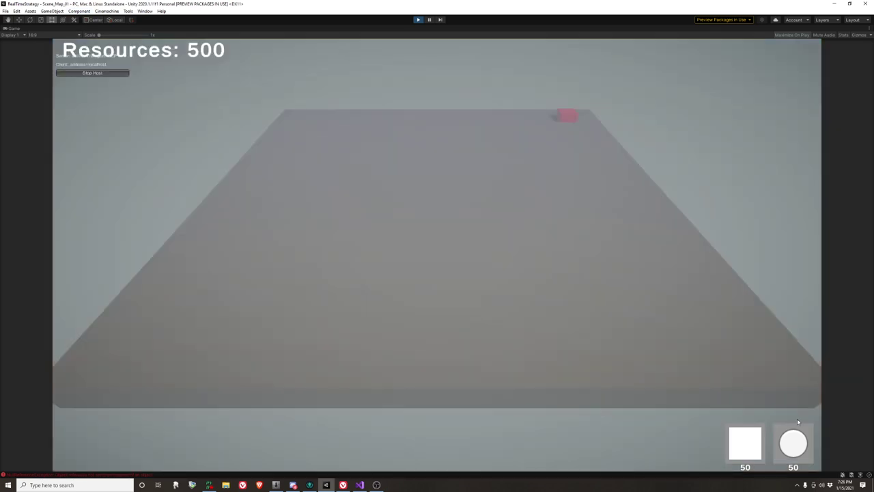
mouse_move(747, 444)
left_mouse_down()
mouse_move(360, 287)
mouse_move(150, 308)
left_mouse_up()
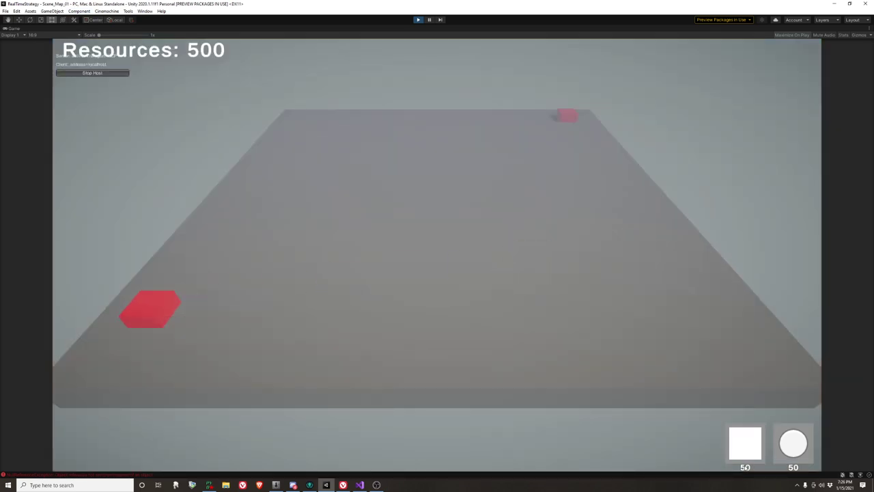
left_click_drag(745, 445, 176, 268)
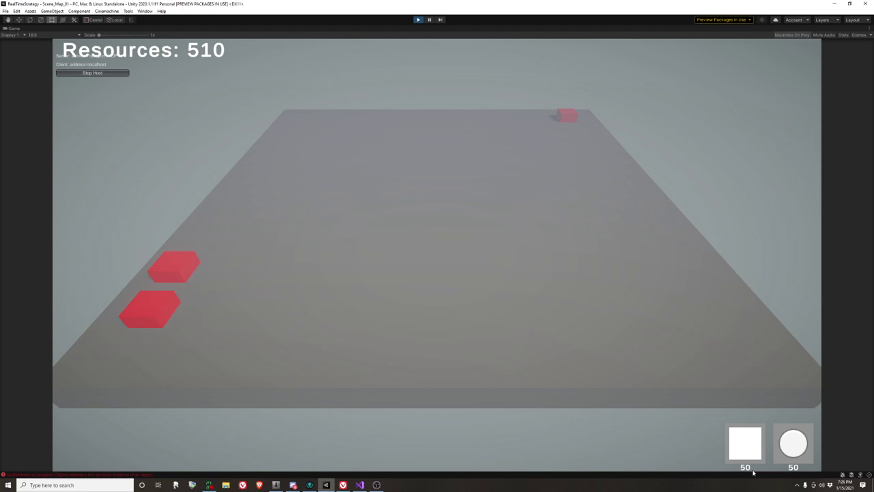
mouse_move(748, 443)
left_mouse_down()
mouse_move(228, 250)
mouse_move(202, 236)
mouse_move(371, 234)
mouse_move(227, 204)
left_mouse_up()
left_click_drag(752, 444, 239, 176)
- Place six tank spawners on the right side of the map, in front and back rows
mouse_move(779, 444)
left_mouse_down()
mouse_move(751, 306)
mouse_move(744, 318)
left_mouse_up()
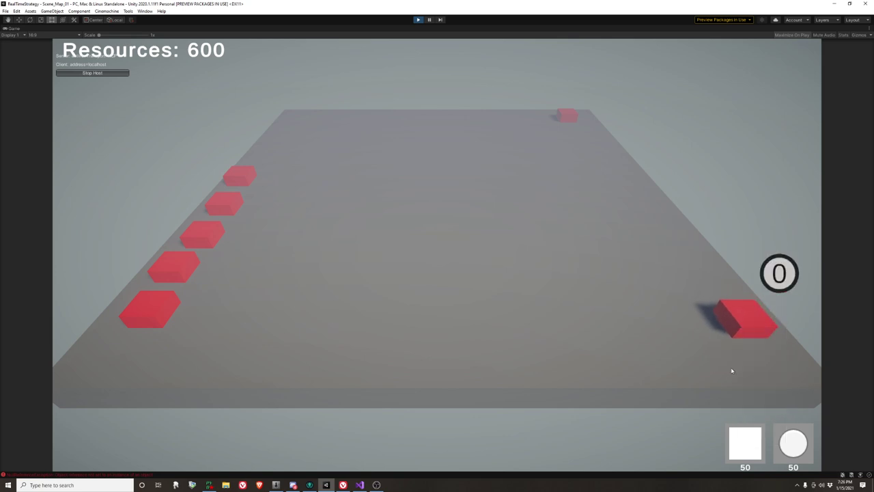
left_click_drag(791, 443, 631, 338)
left_click_drag(793, 443, 546, 333)
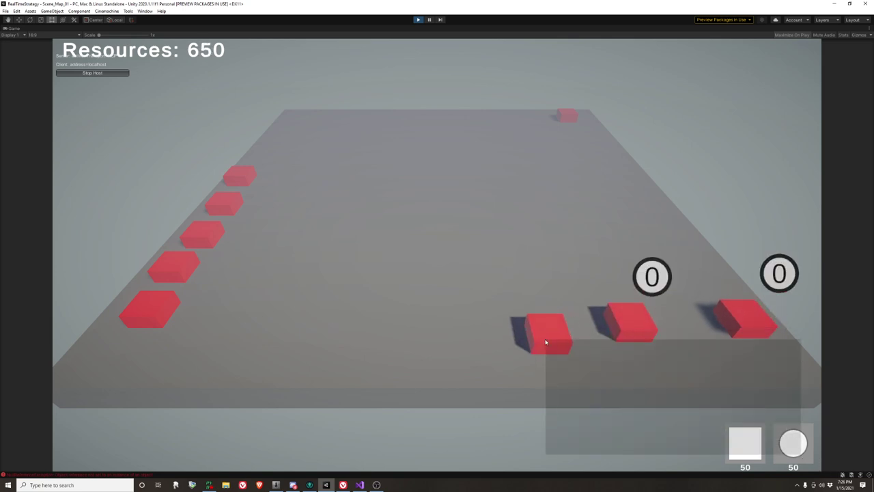
left_click_drag(793, 443, 676, 240)
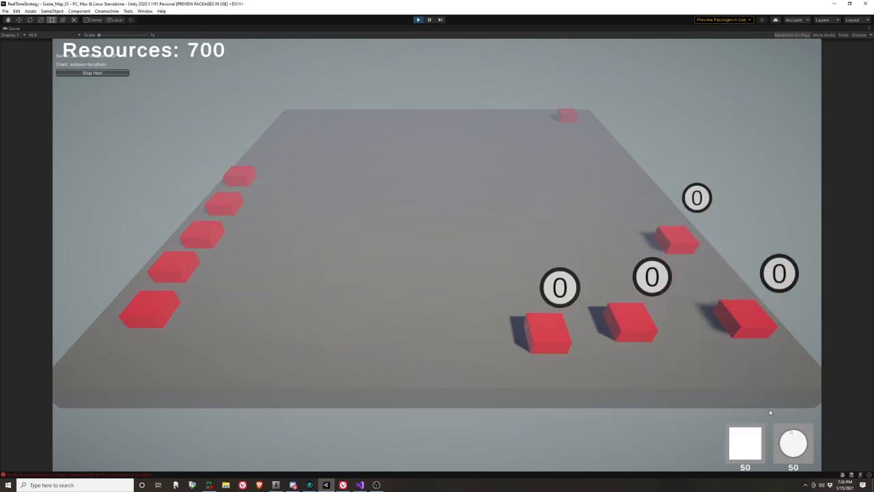
left_click_drag(770, 412, 604, 256)
left_click_drag(784, 436, 527, 236)
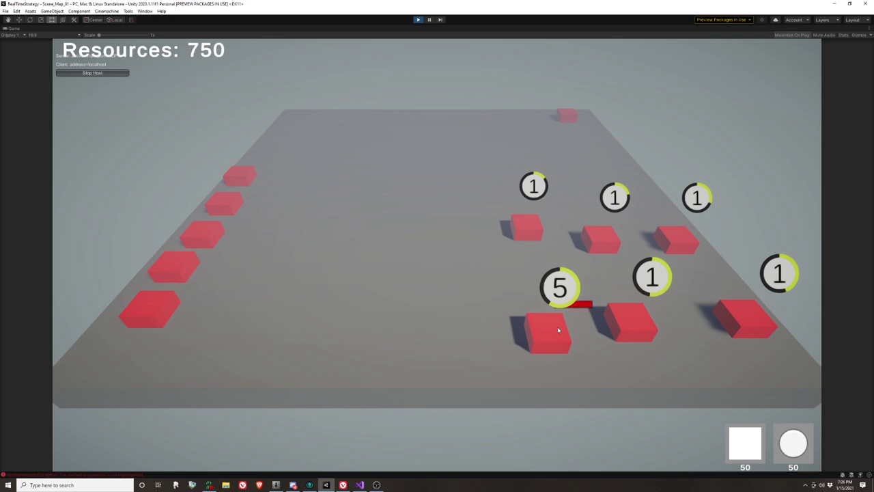
- Queue more tanks at four spawners, including the far-right one
left_click(614, 319)
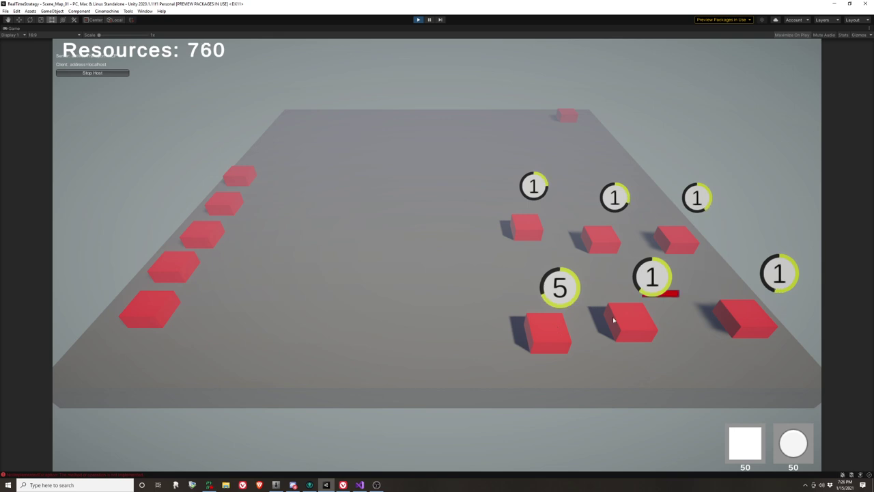
left_click(752, 307)
left_click(752, 307)
left_click(752, 307)
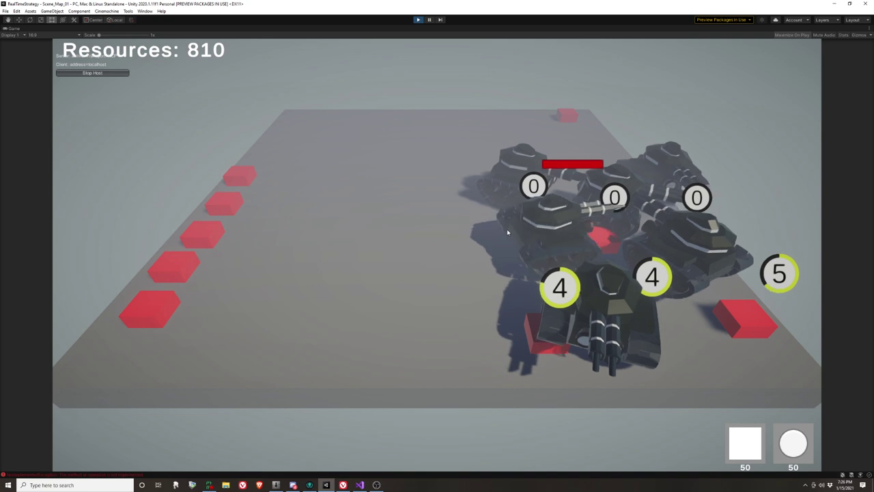
left_click(546, 335)
left_click(637, 326)
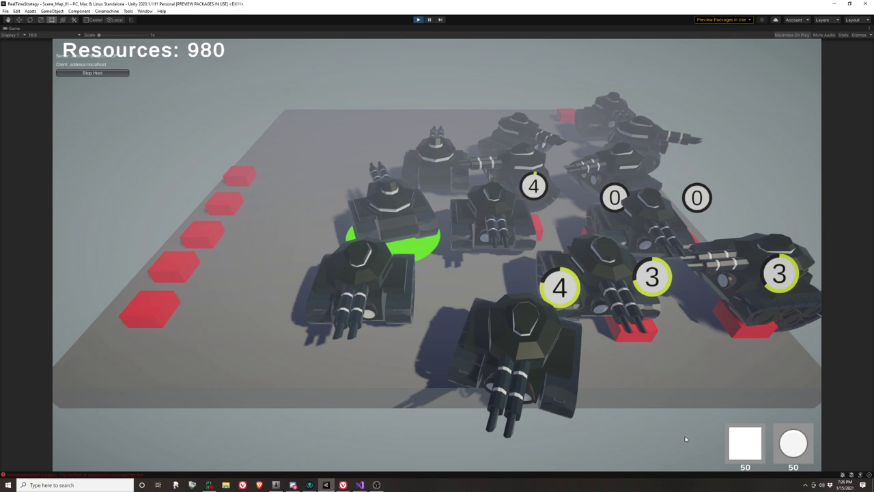
- Box-select tanks, send them upper-left and right, deselect, then send another group left
left_click_drag(669, 403, 225, 65)
right_click(289, 143)
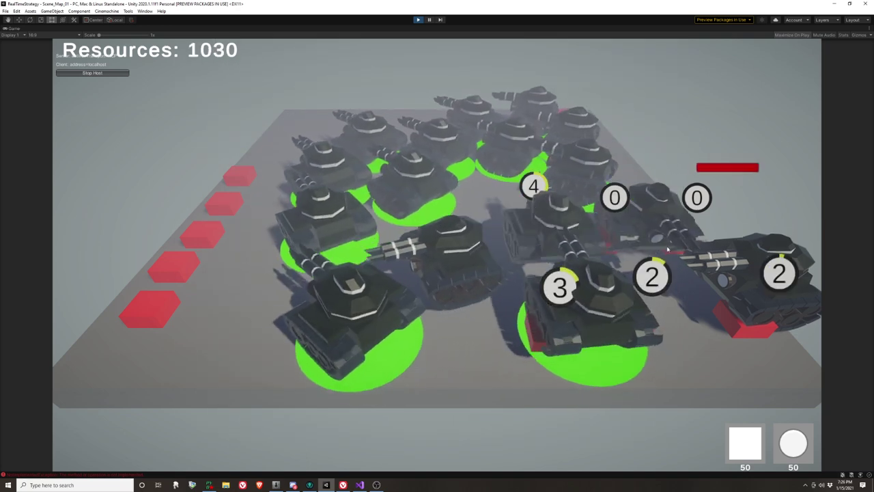
right_click(591, 202)
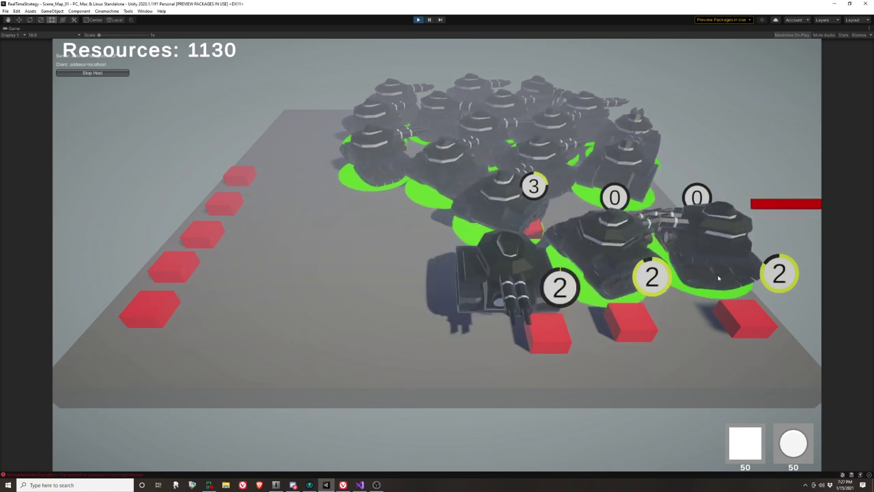
left_click(780, 347)
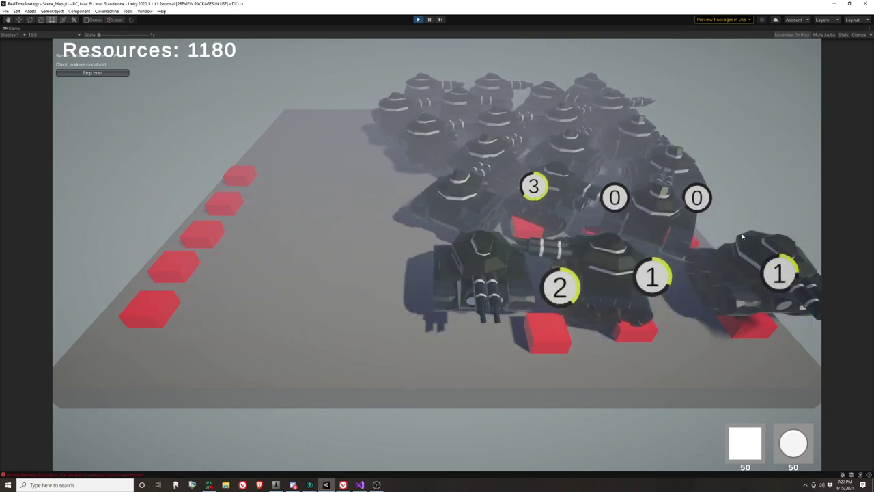
left_click_drag(820, 385, 258, 74)
right_click(282, 251)
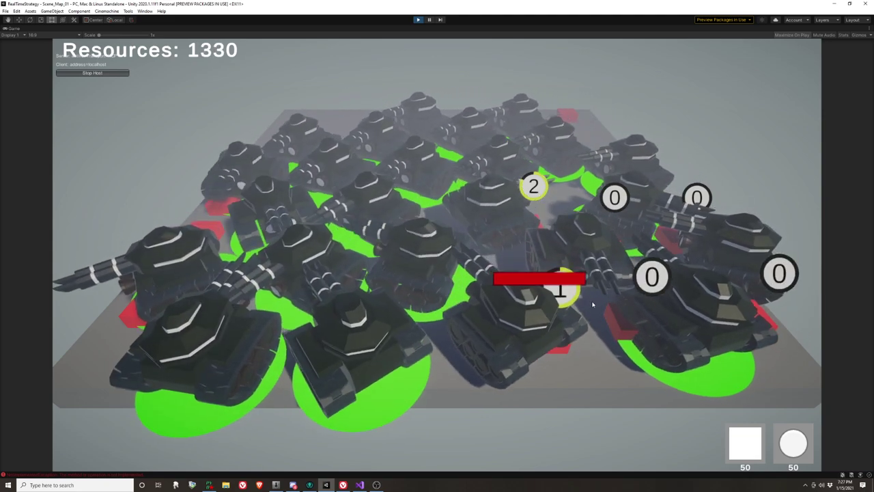
- Deselect the tanks, queue more tanks at one spawner, and select a single tank
left_click(611, 328)
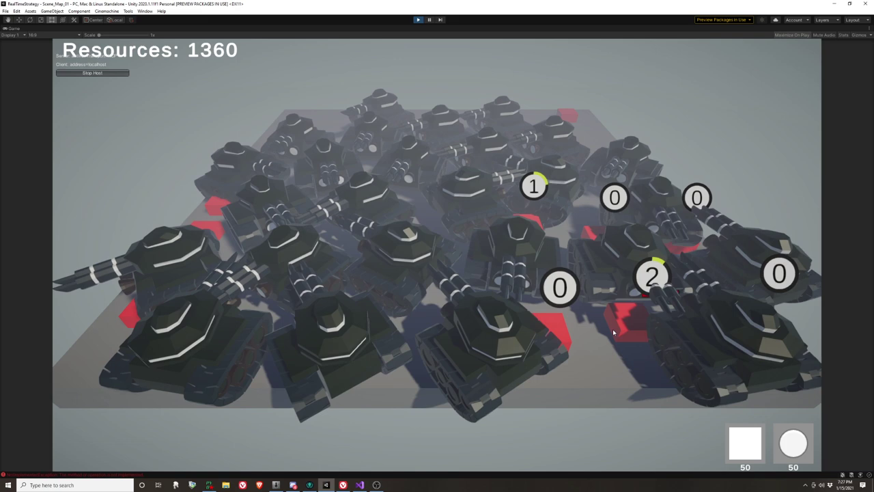
left_click(626, 324)
left_click(626, 324)
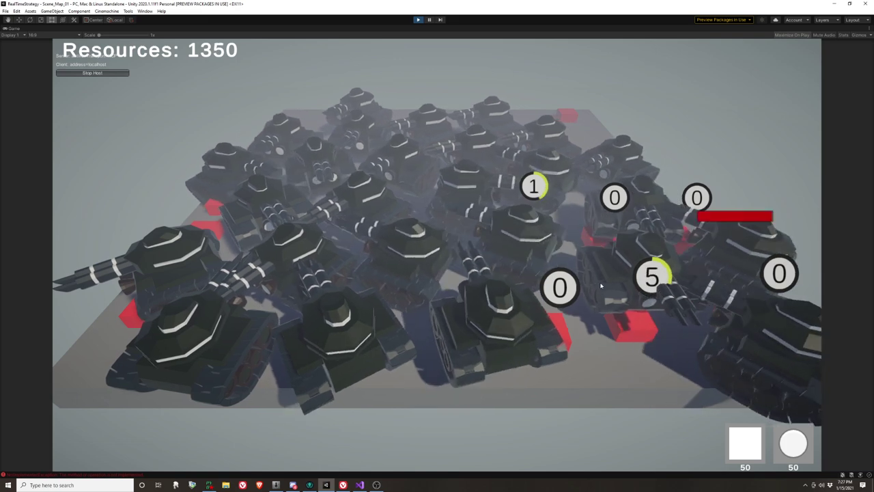
left_click(595, 240)
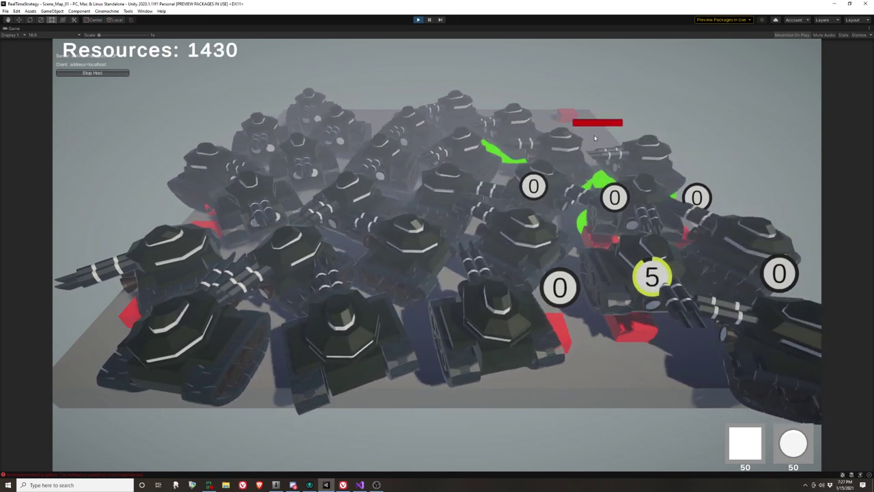